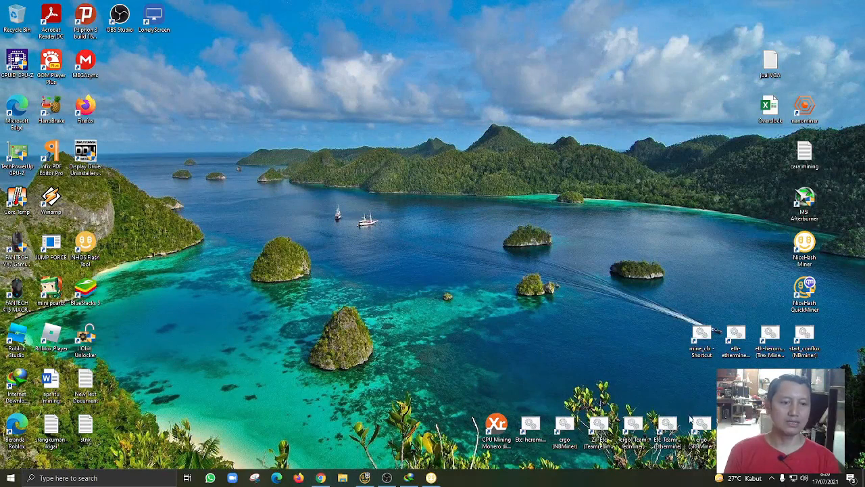
Open AMD Radeon Software from the desktop and bring up the Radeon RX 580's tuning options
right_click(779, 444)
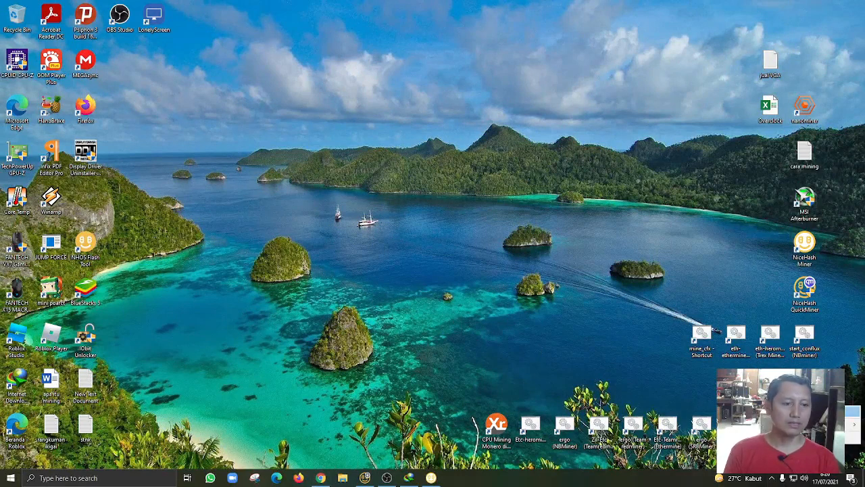
left_click(851, 412)
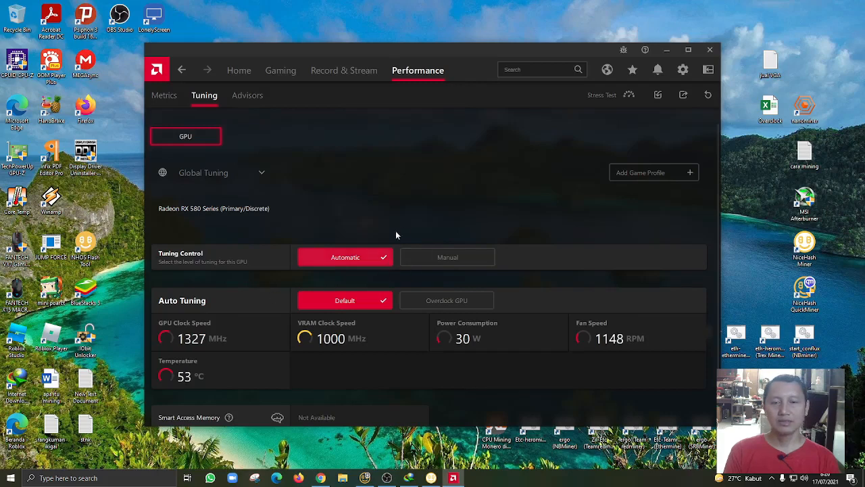
left_click_drag(522, 53, 539, 20)
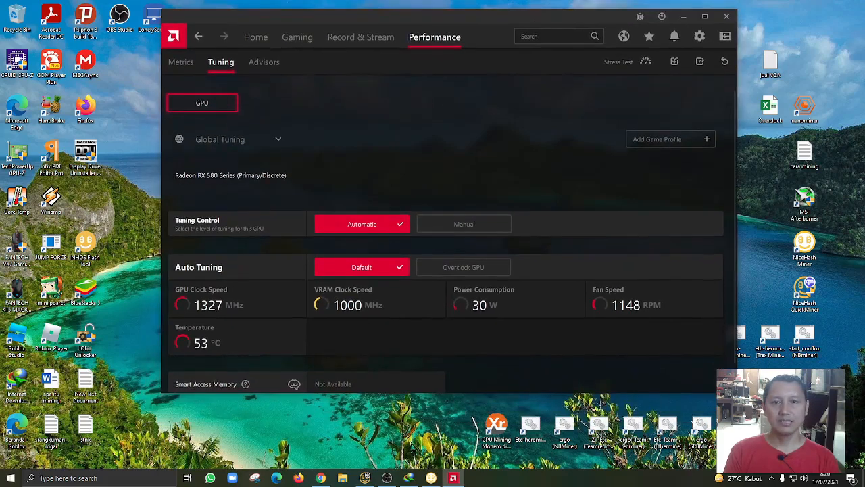
scroll(407, 344, "down", 1)
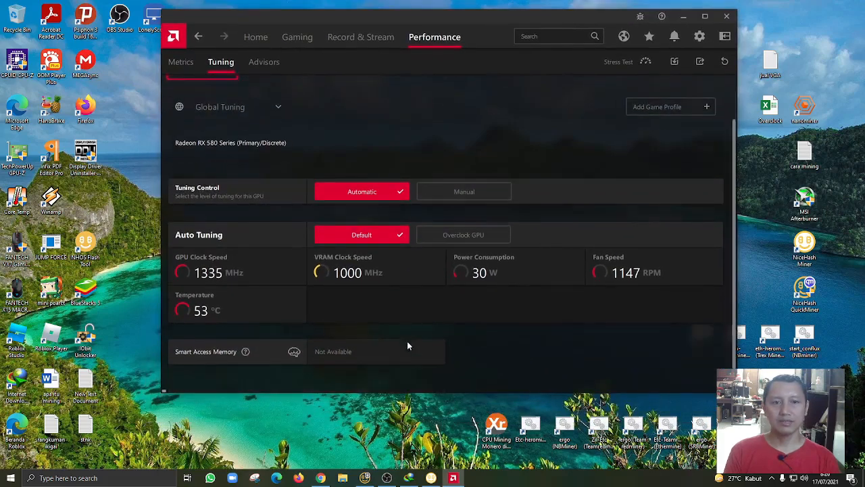
Keep tuning control on Automatic and run the automatic GPU overclock, accepting its warning and result
left_click(468, 192)
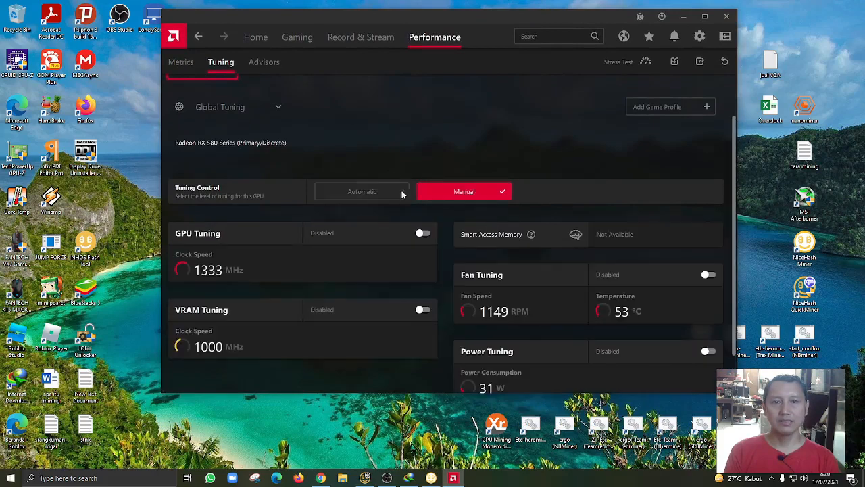
left_click(400, 194)
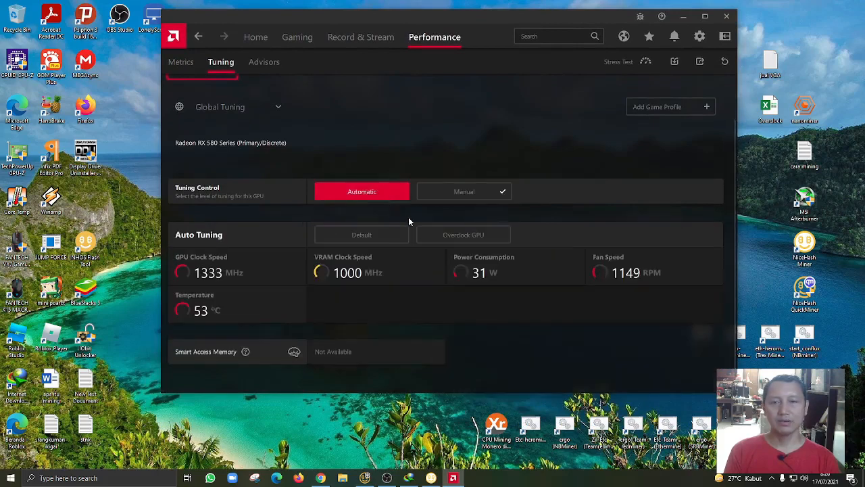
left_click(467, 237)
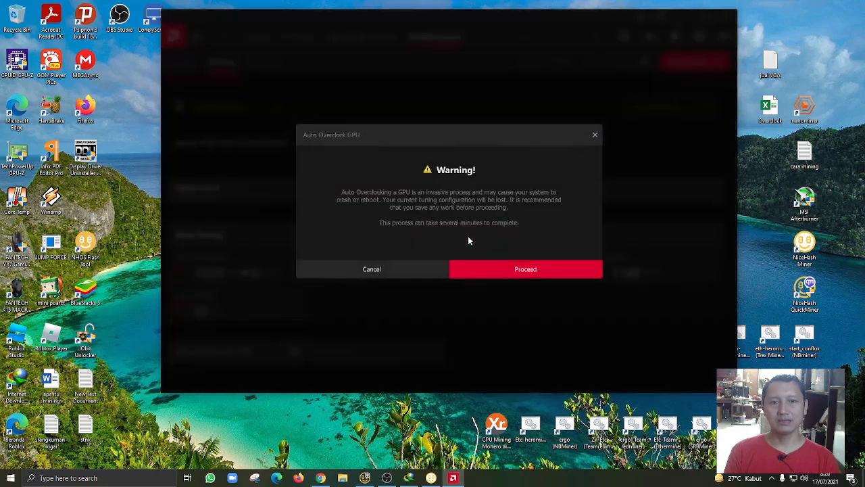
left_click(500, 269)
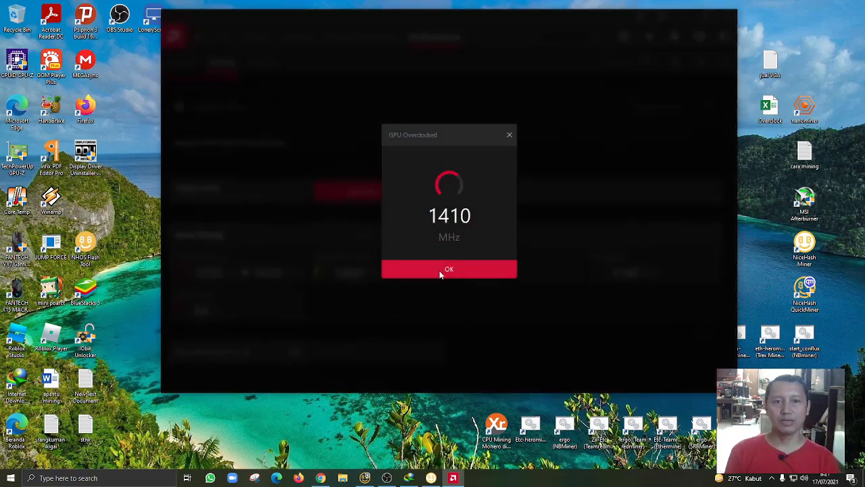
left_click(439, 270)
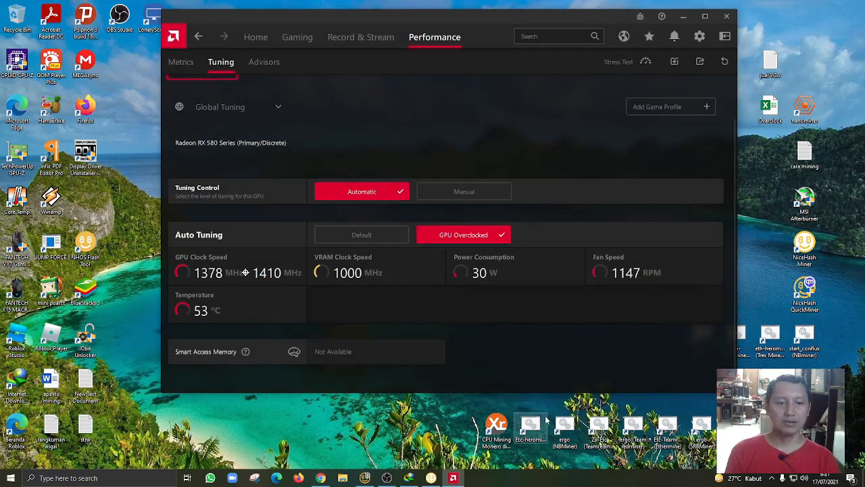
Run the ergo (SRBMiner) shortcut as administrator beside the tuning readings, and close its console once the test has run
left_click_drag(574, 21, 431, 21)
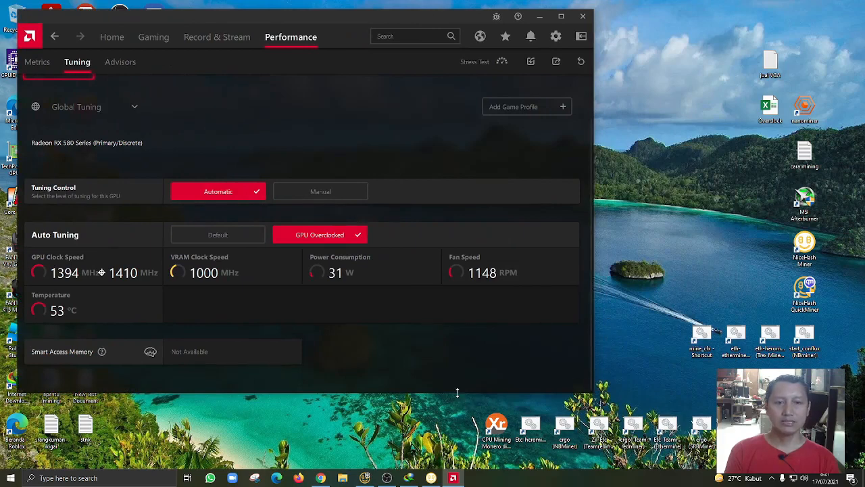
left_click_drag(458, 393, 461, 406)
left_click_drag(437, 18, 566, 14)
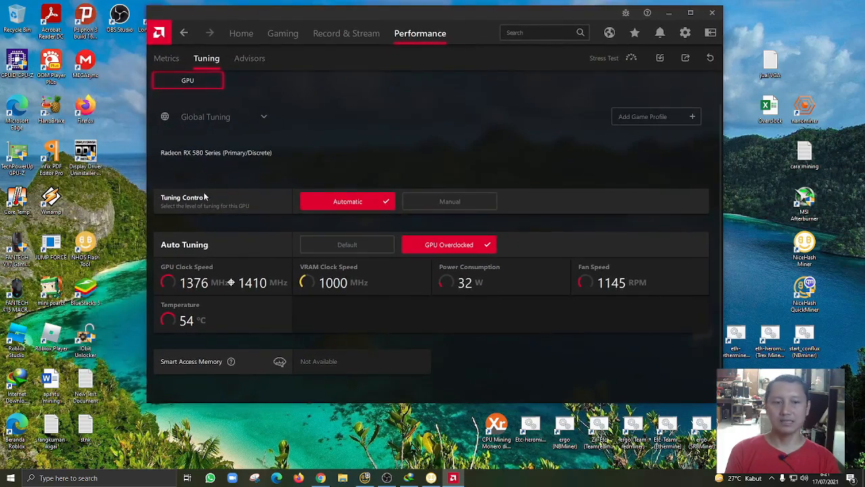
right_click(703, 439)
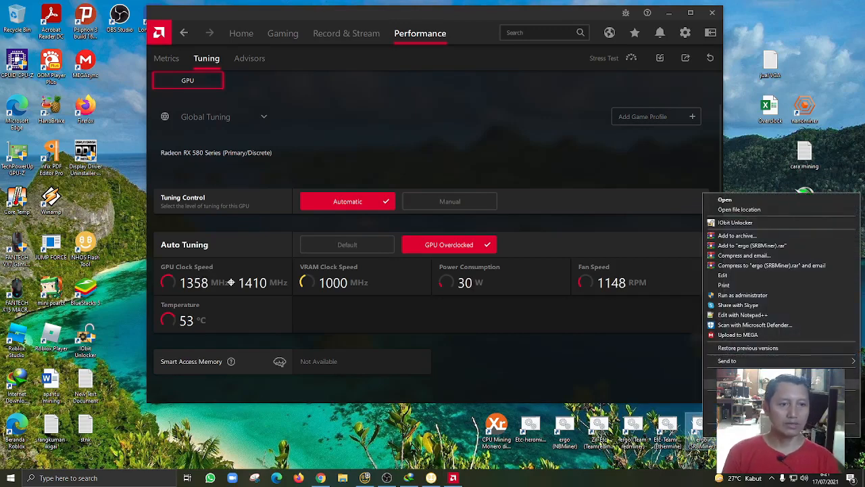
left_click(771, 298)
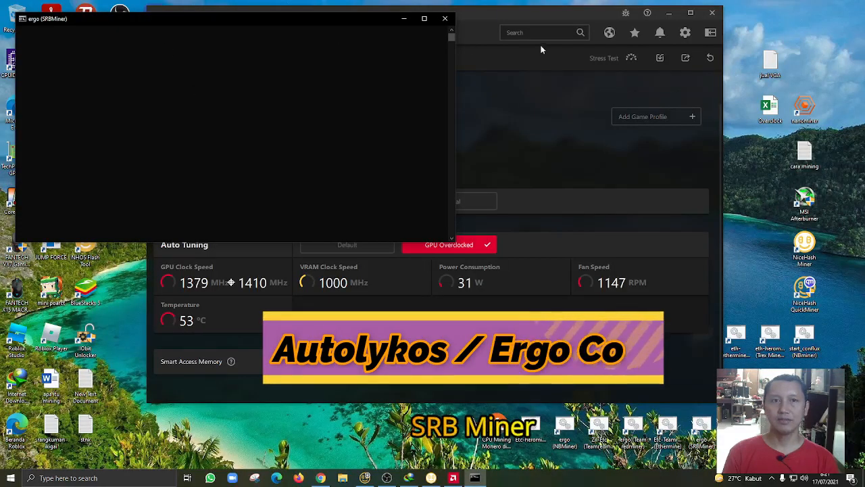
left_click_drag(534, 16, 674, 14)
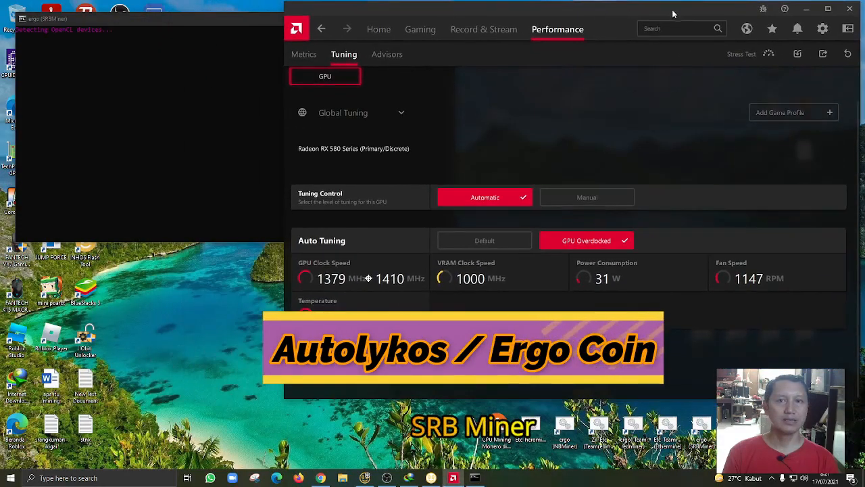
left_click(239, 20)
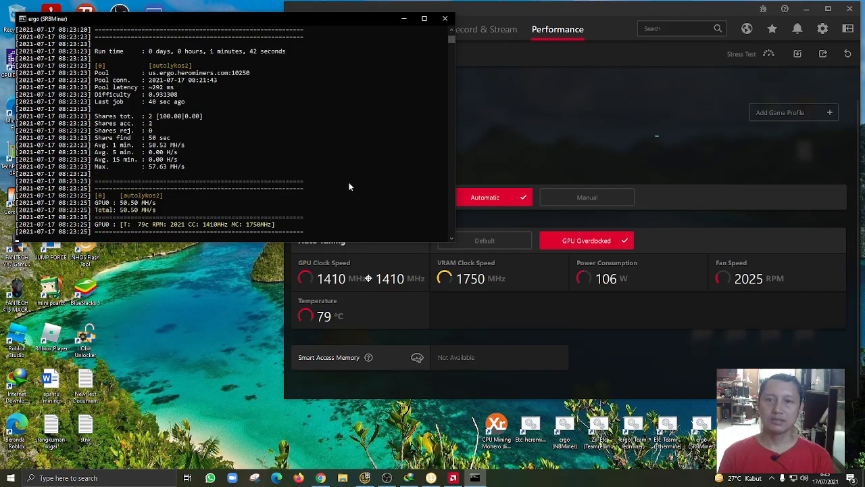
left_click(444, 19)
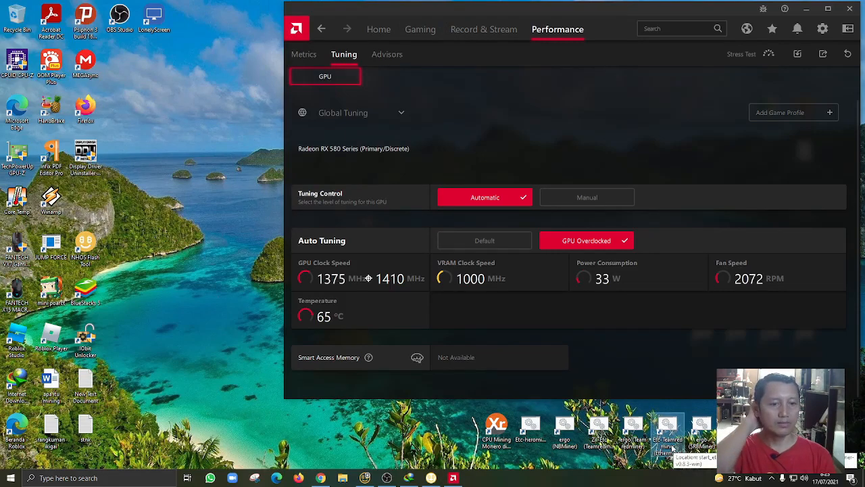
Run the Etc-Teamredminer (Ethermine) miner, check its hashrate against the tuning readings, and close its console
right_click(673, 454)
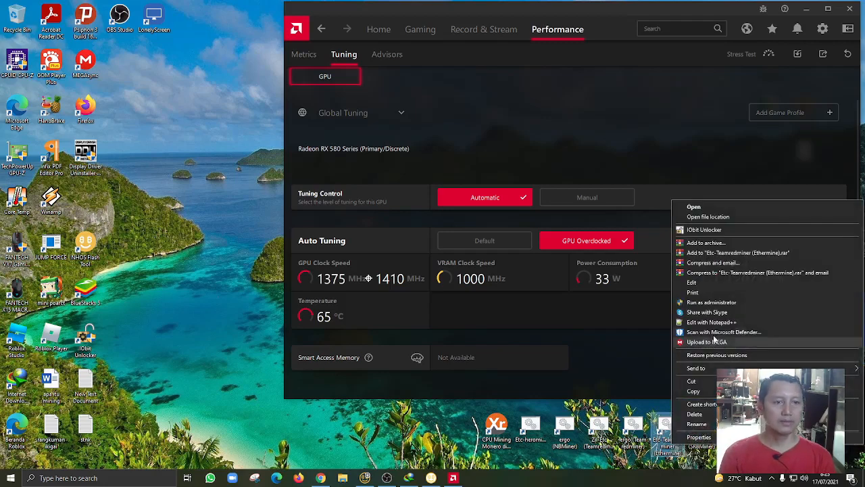
left_click(689, 125)
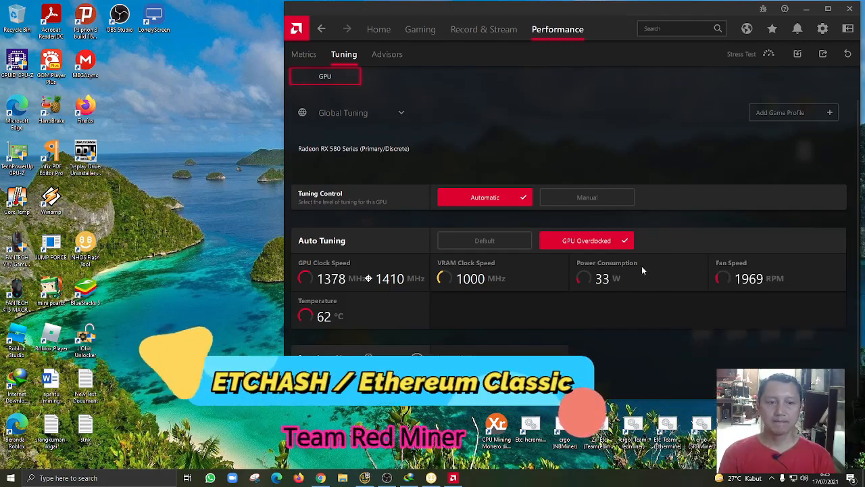
double_click(667, 429)
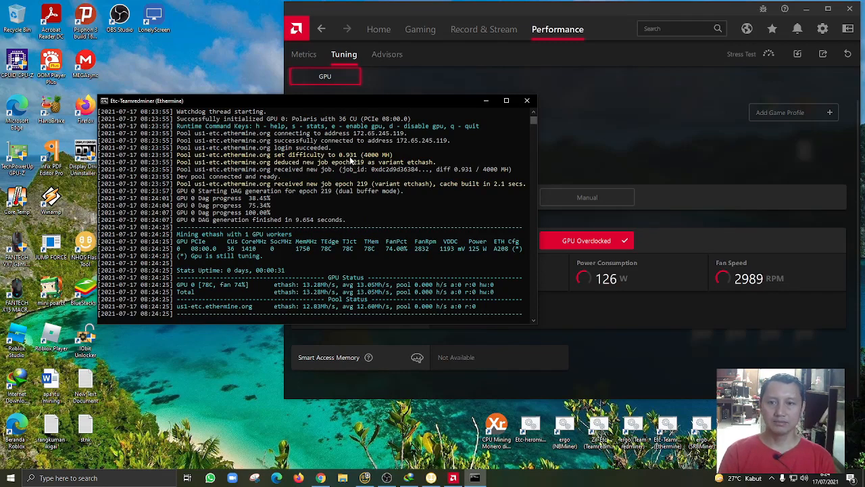
left_click_drag(520, 101, 424, 196)
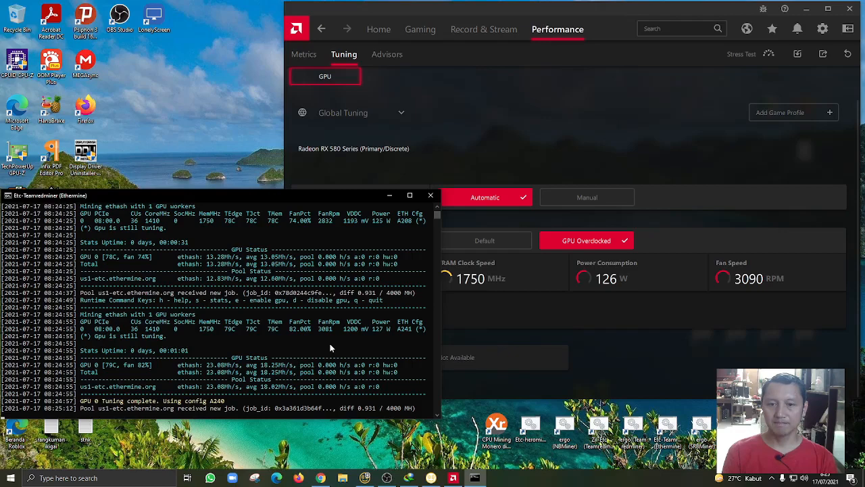
left_click(615, 355)
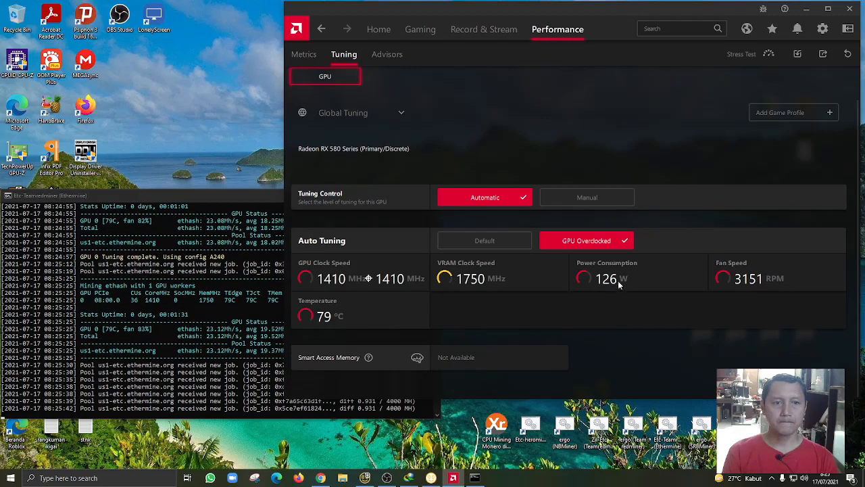
left_click(207, 412)
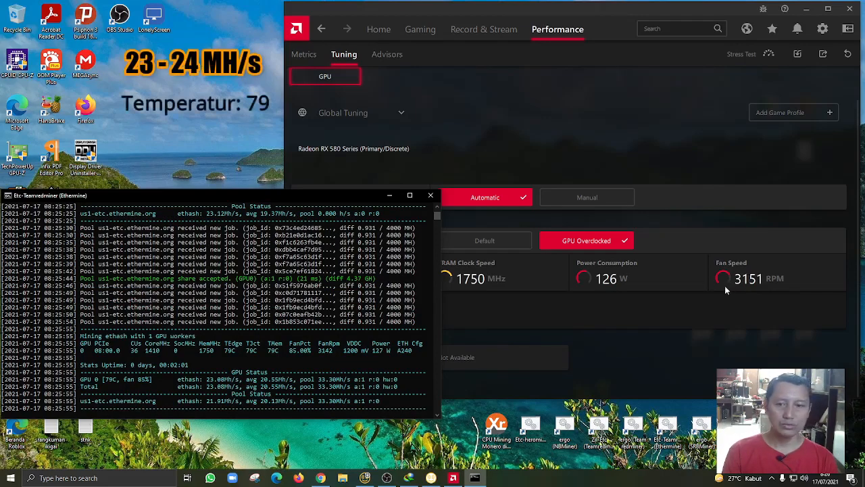
left_click(432, 196)
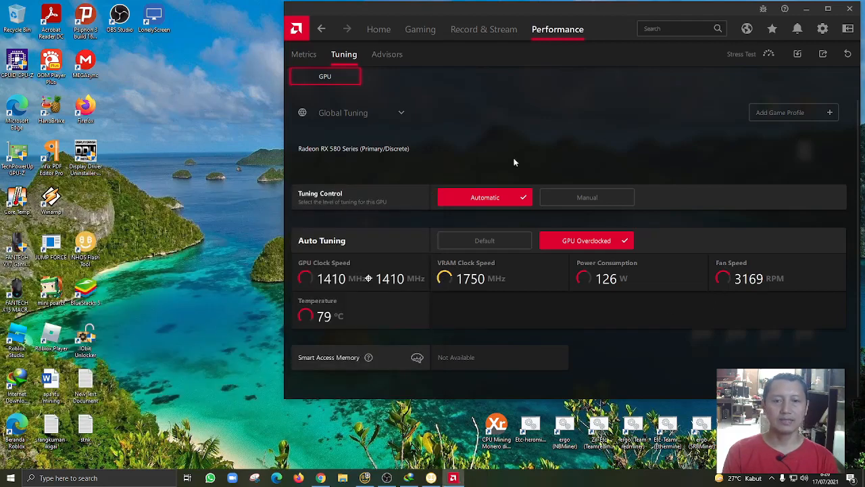
Reset the GPU's auto tuning to Default
left_click(504, 243)
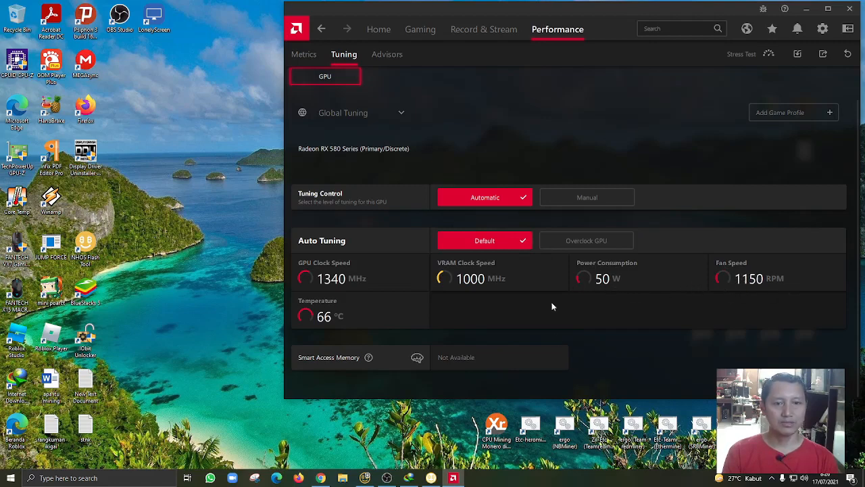
left_click_drag(614, 9, 465, 15)
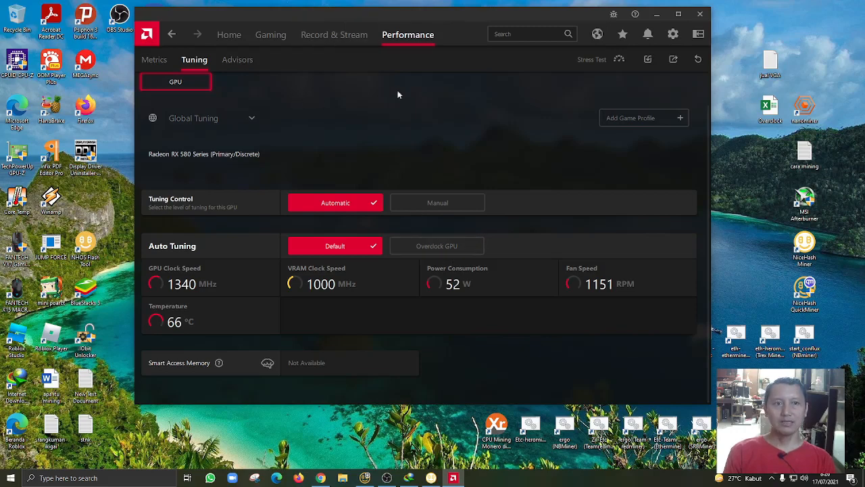
Open the global graphics settings and expand the advanced options down to GPU Workload
left_click(674, 35)
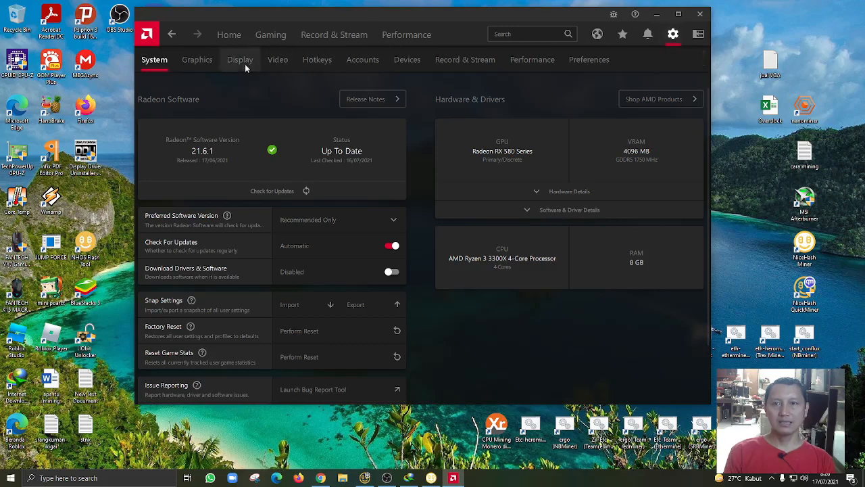
left_click(203, 61)
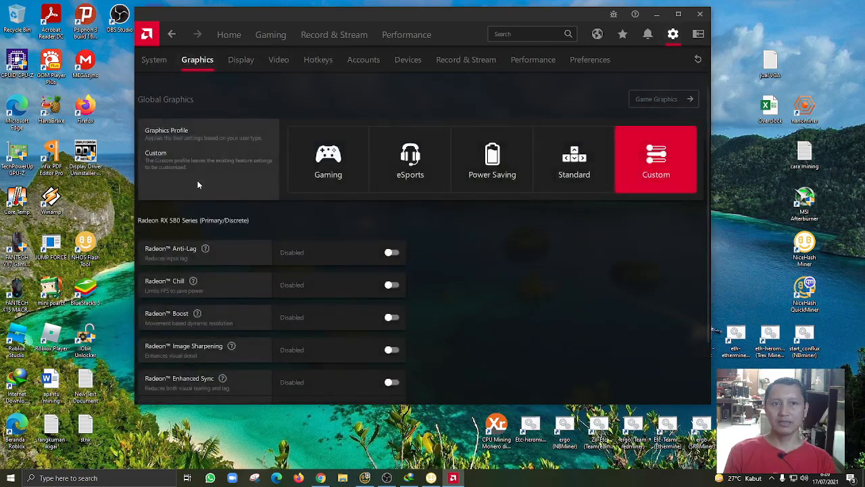
scroll(198, 184, "down", 2)
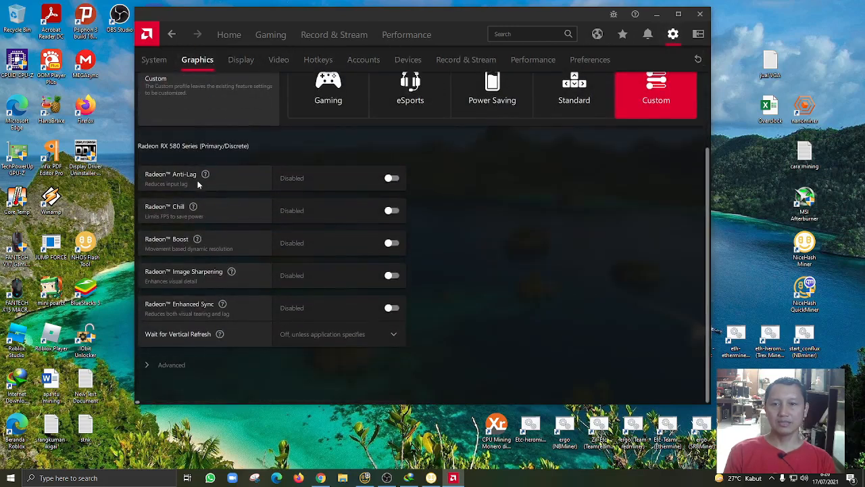
left_click(148, 365)
scroll(211, 365, "down", 6)
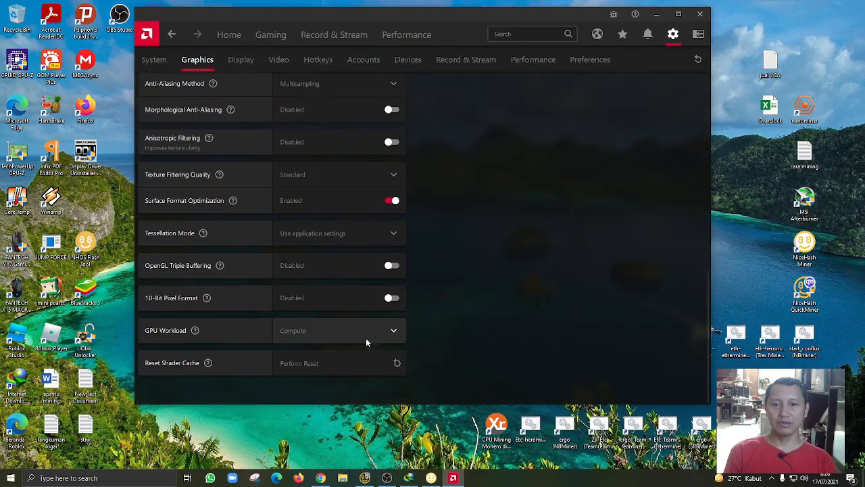
Try setting GPU Workload to Graphics and to Compute, declining the restart each time
left_click(394, 330)
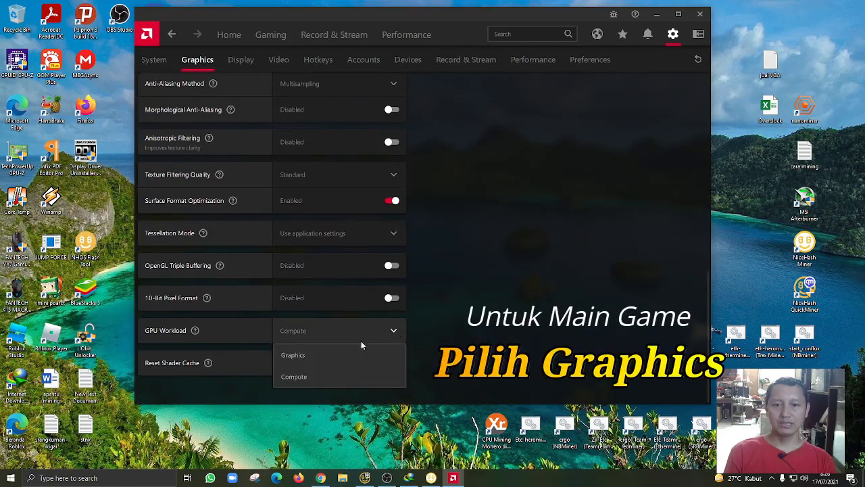
left_click(309, 356)
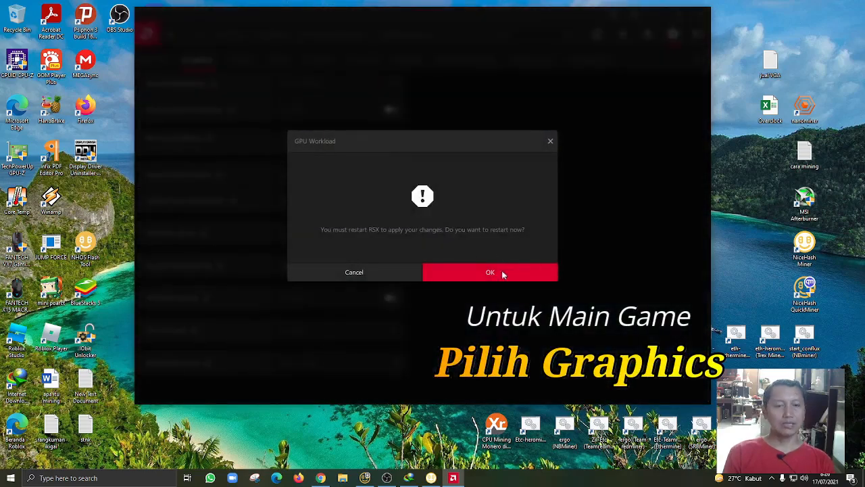
left_click(373, 273)
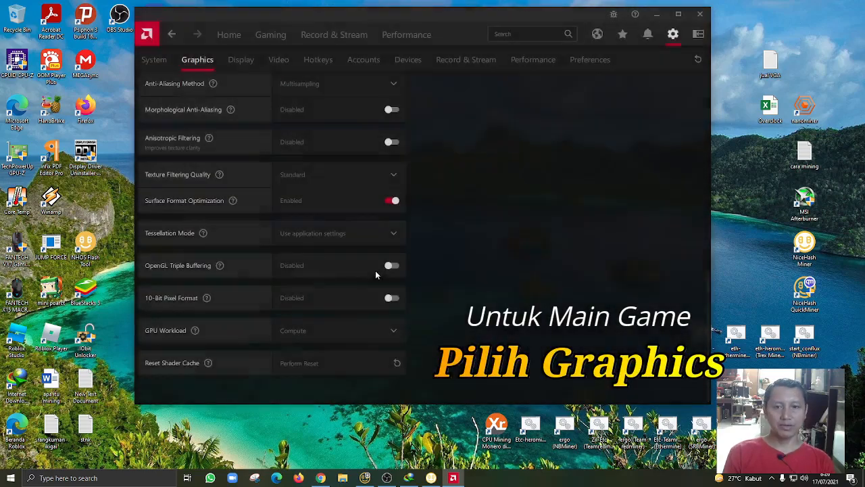
left_click(395, 332)
left_click(302, 379)
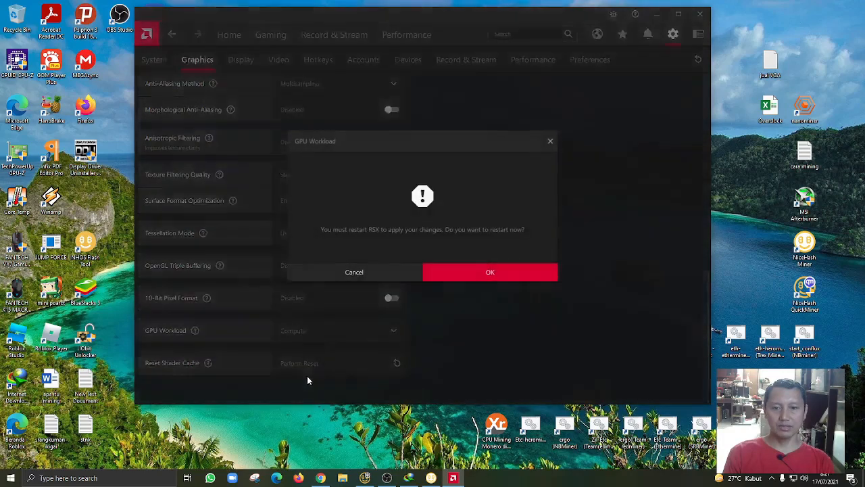
left_click(377, 273)
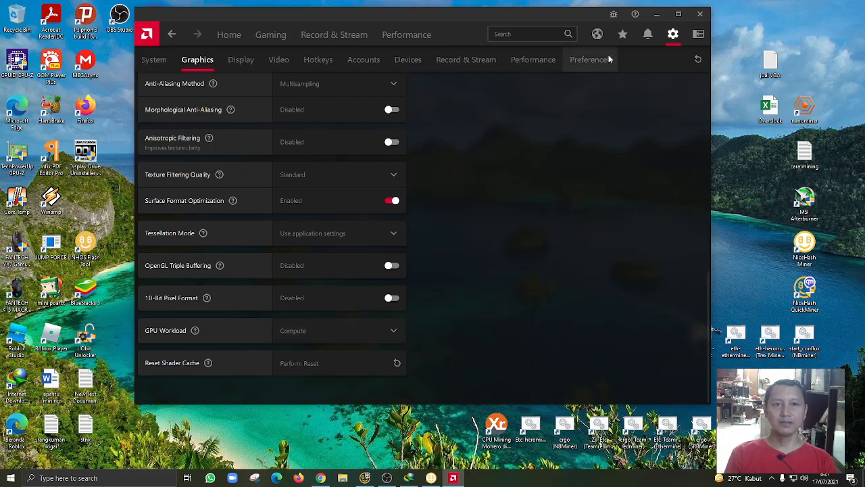
Return to the GPU performance tuning page and run the ergo (SRBMiner) miner as administrator
left_click(423, 39)
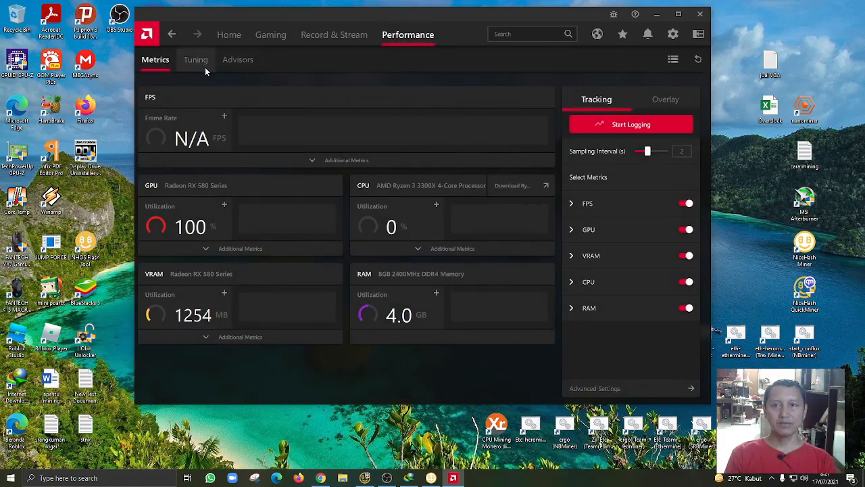
left_click(205, 66)
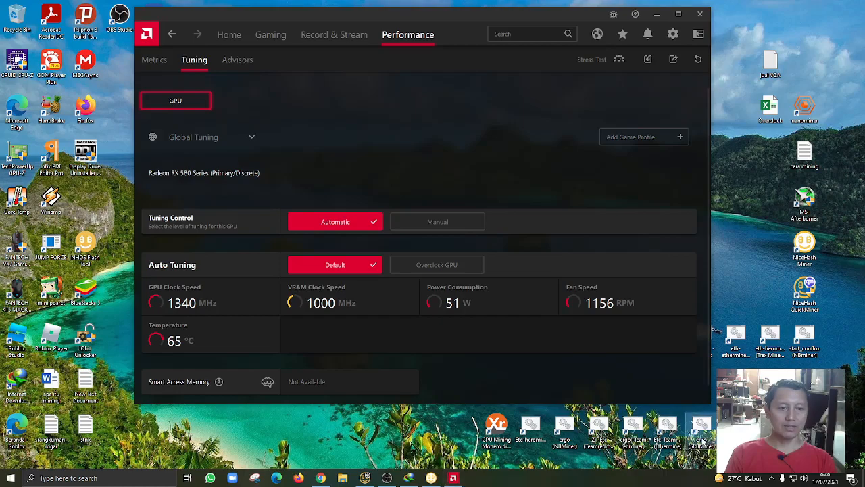
right_click(703, 438)
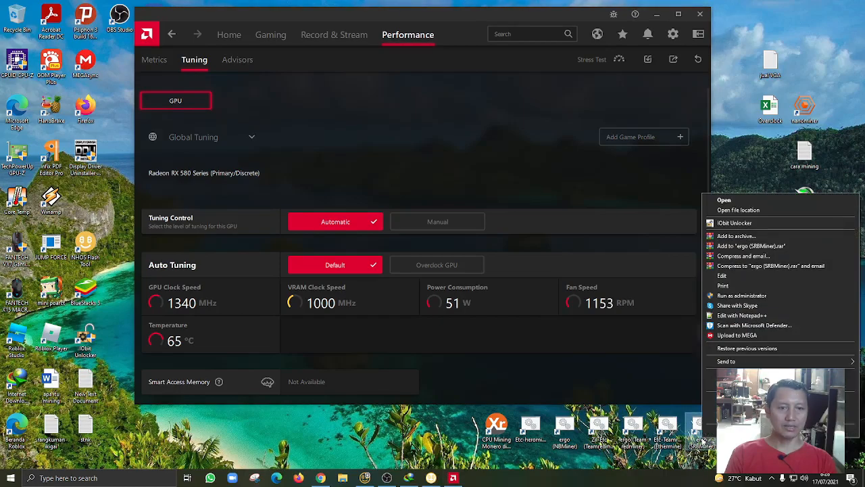
left_click(741, 295)
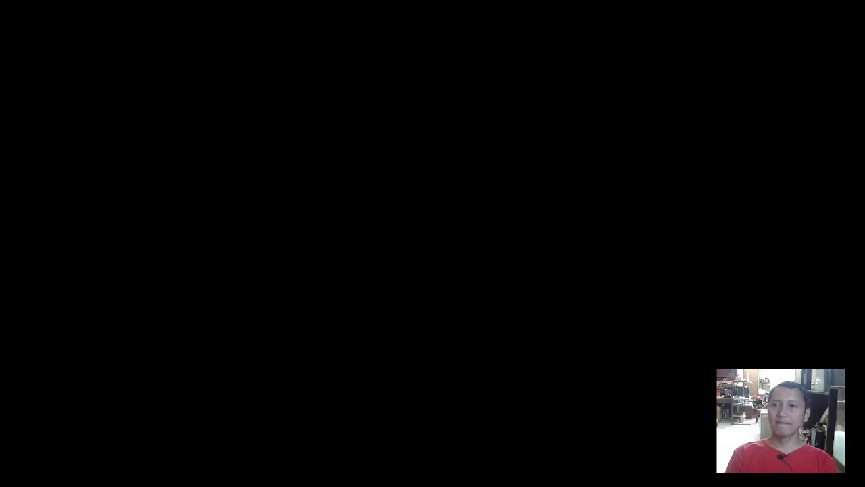
left_click(428, 304)
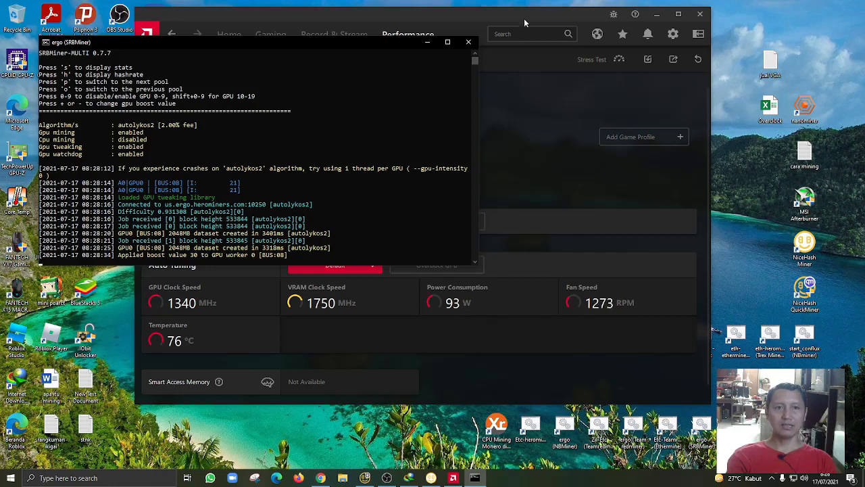
Compare the ergo miner's logged hashrates with the GPU tuning readings side by side, and close its console
left_click_drag(522, 16, 677, 10)
left_click(220, 220)
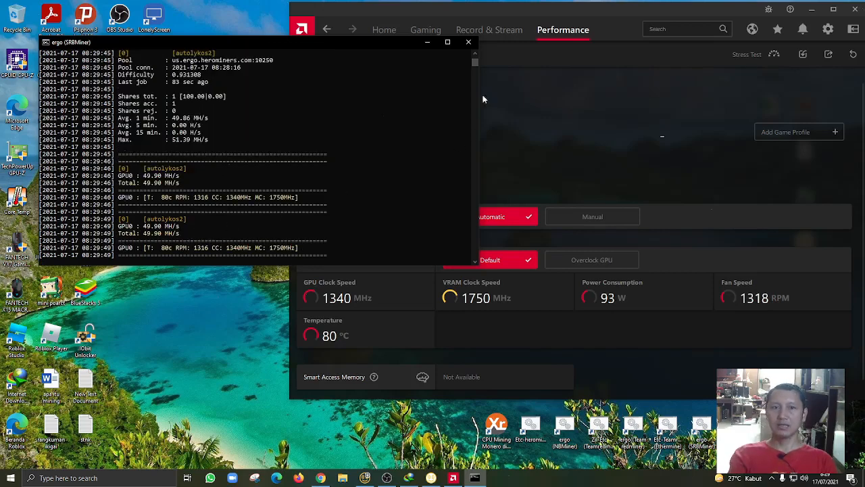
left_click(474, 55)
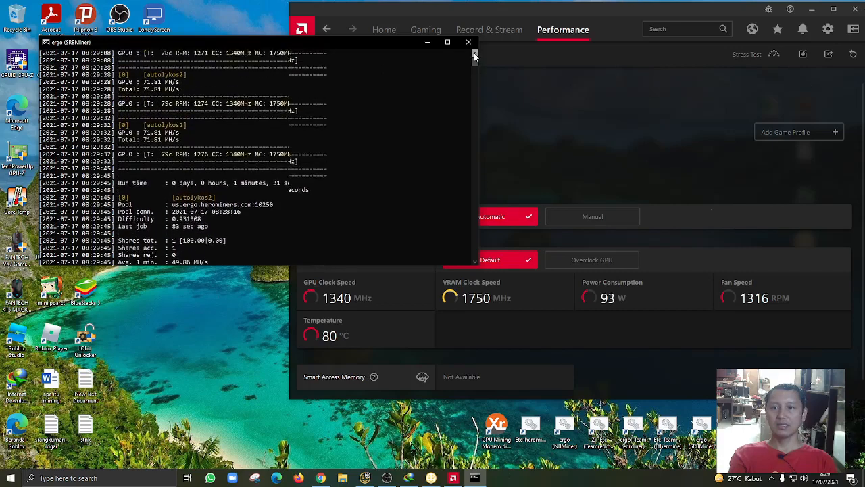
left_click(475, 54)
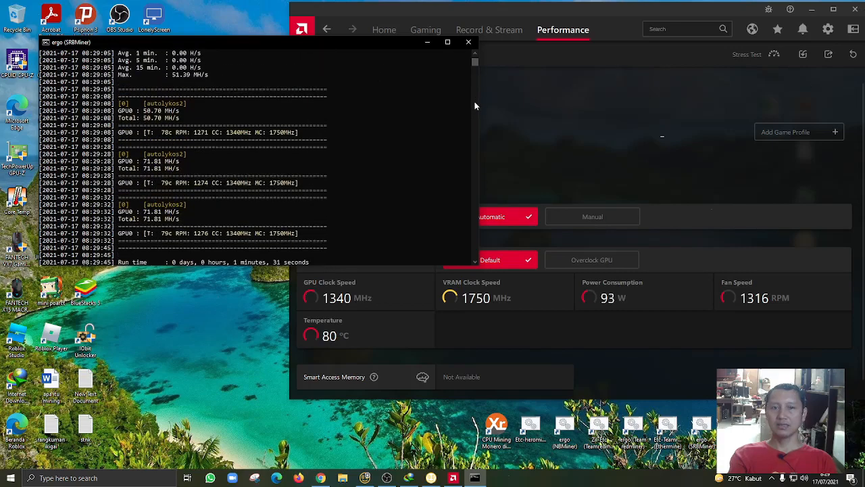
left_click(475, 106)
left_click(475, 106)
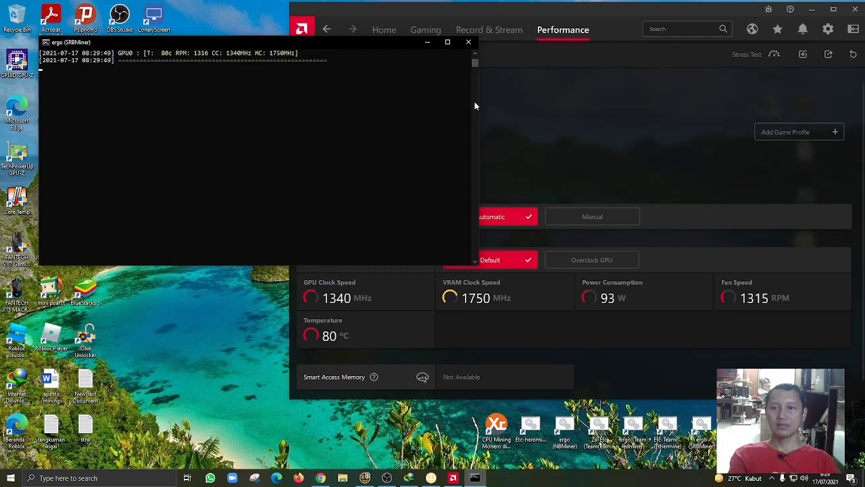
left_click(475, 54)
left_click(475, 54)
left_click(475, 54)
left_click(475, 54)
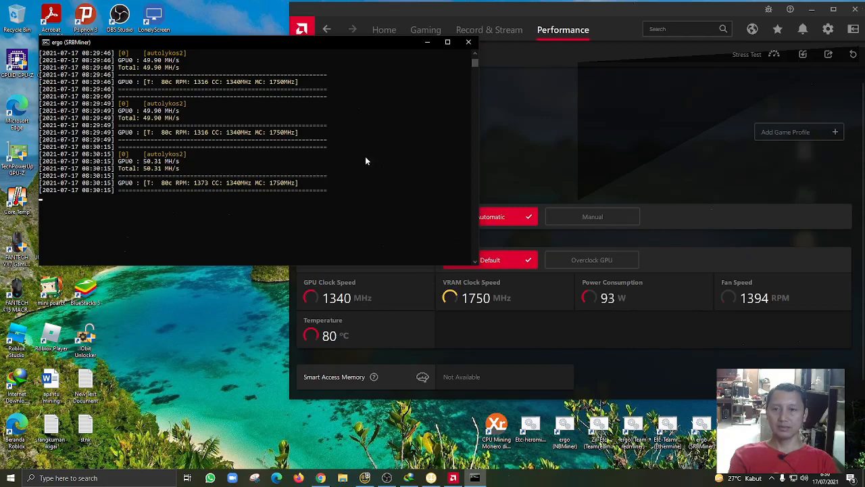
left_click(468, 42)
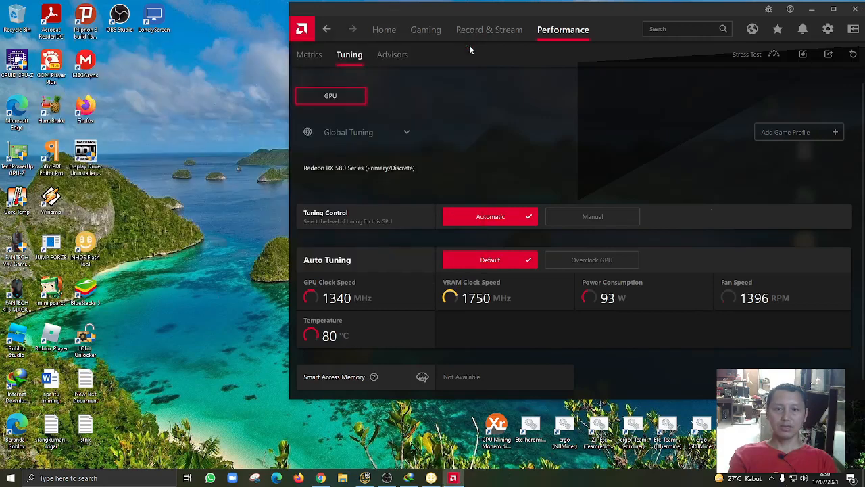
Run the Etc-Teamredminer (Ethermine) miner with its console clear of the tuning readings and display its current mining stats
right_click(671, 430)
left_click(425, 436)
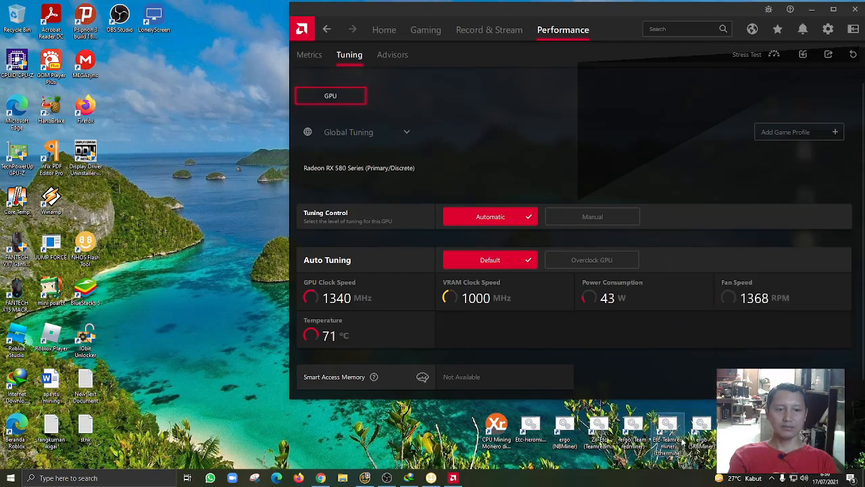
double_click(677, 437)
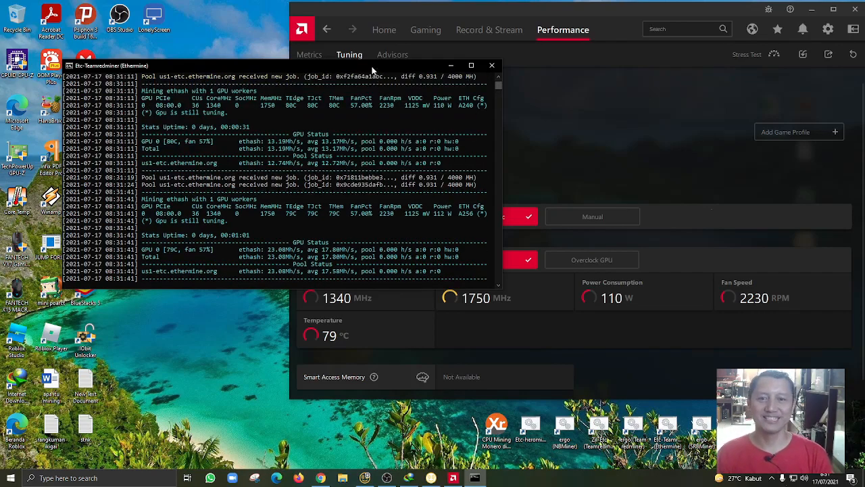
left_click_drag(373, 65, 331, 30)
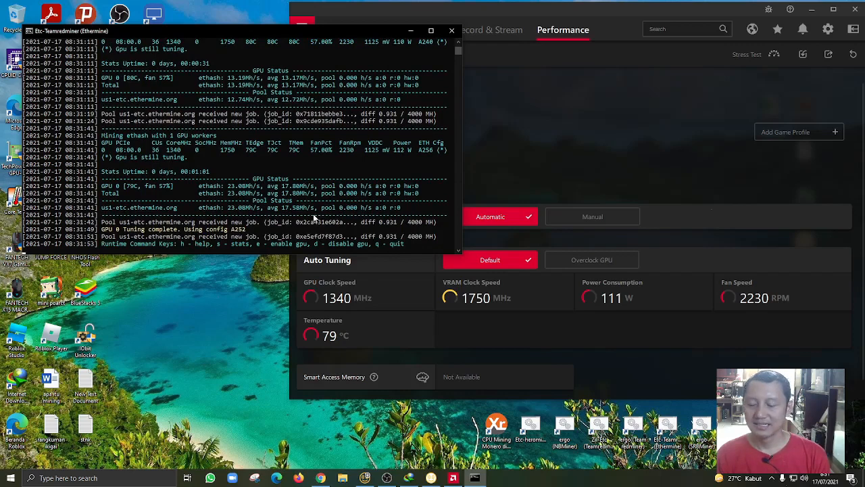
key("s")
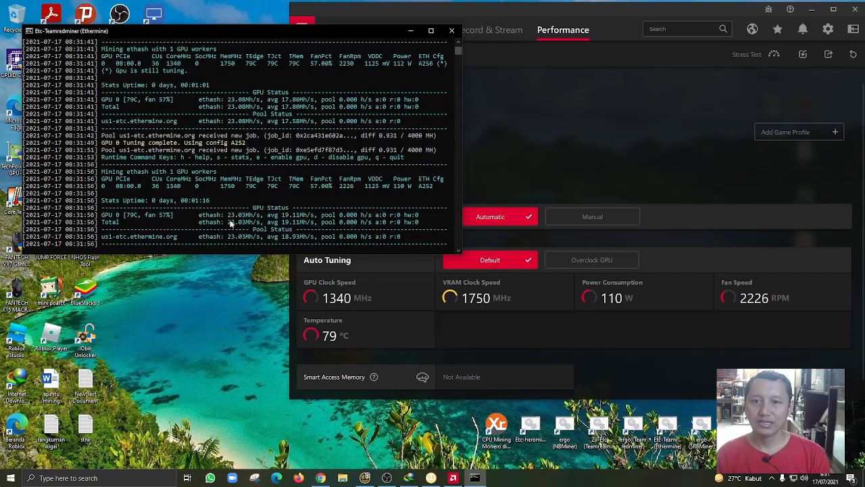